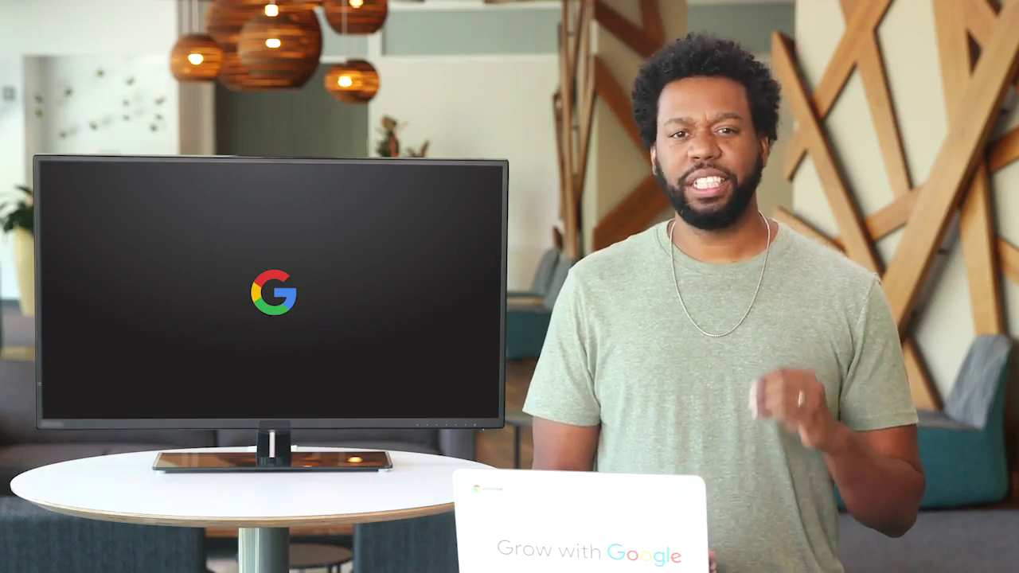
# Step: Finish the filter Genre = 'Action', rerun the movies query, and enlarge the results pane
pyautogui.write("tion'")
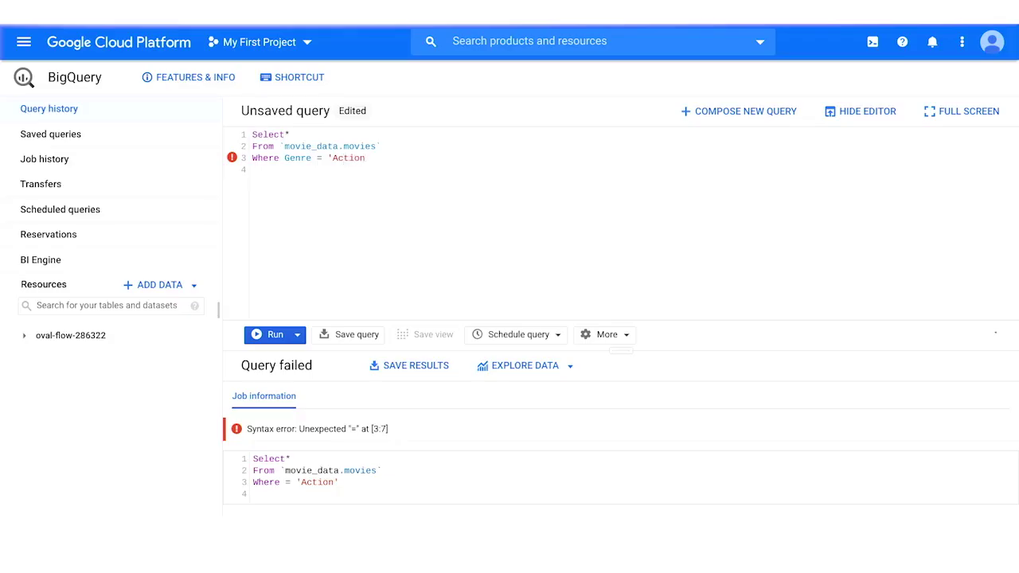
pyautogui.click(263, 341)
pyautogui.moveTo(620, 350); pyautogui.dragTo(609, 246)
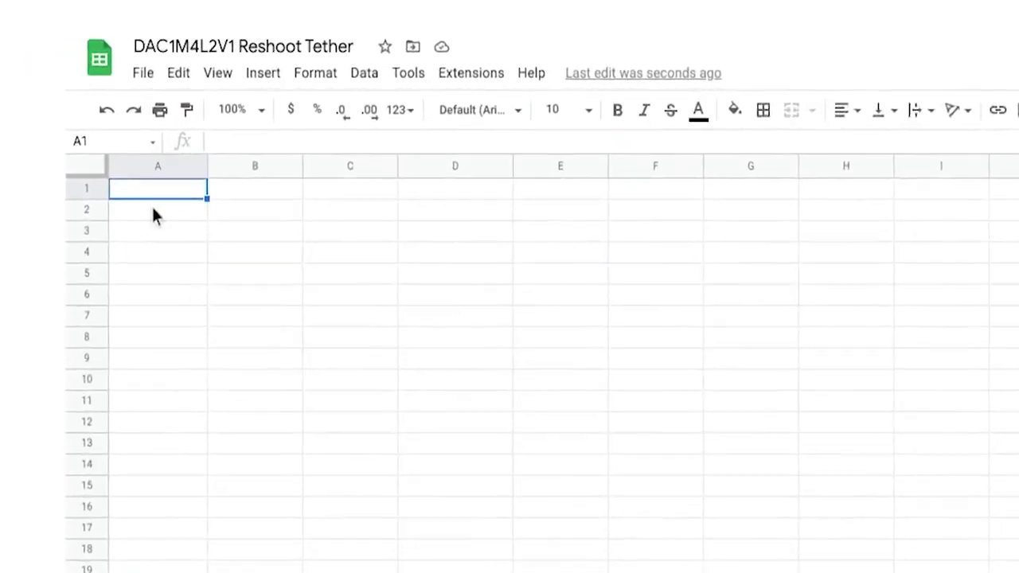
# Step: Enter Tony in cell A2 and Francis in cell B2
pyautogui.click(67, 162)
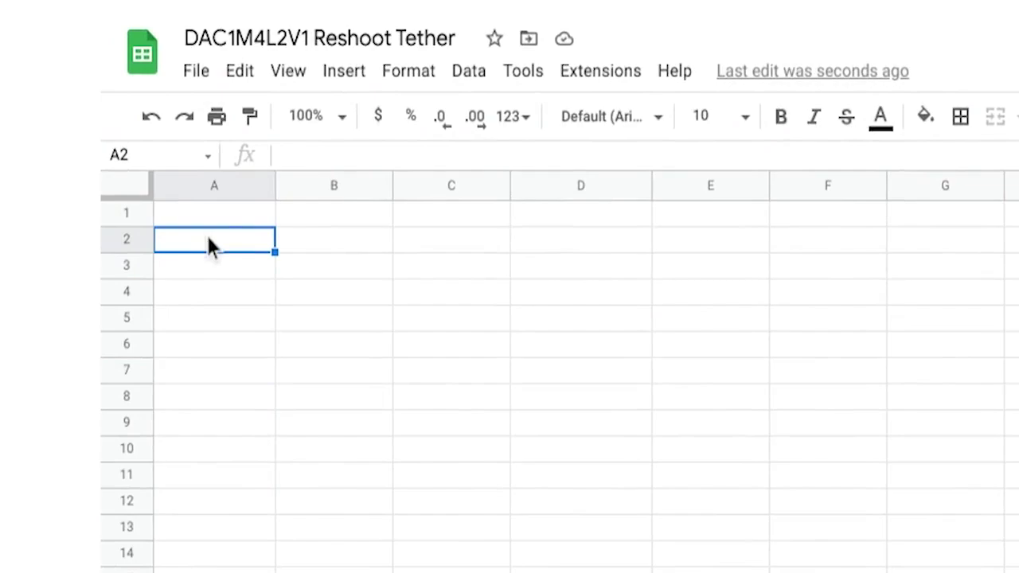
pyautogui.write('Tony')
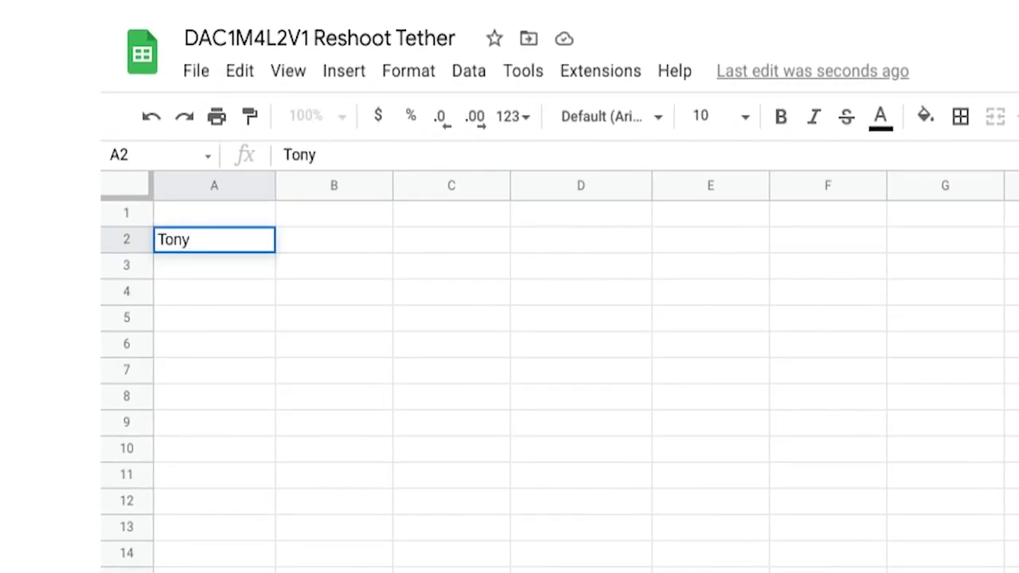
pyautogui.click(315, 236)
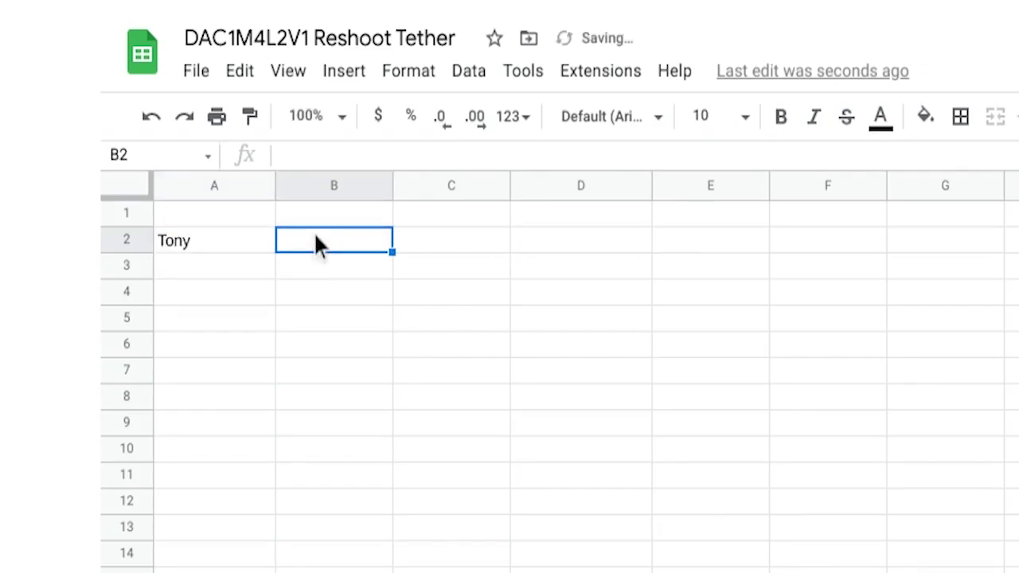
pyautogui.write('Francis')
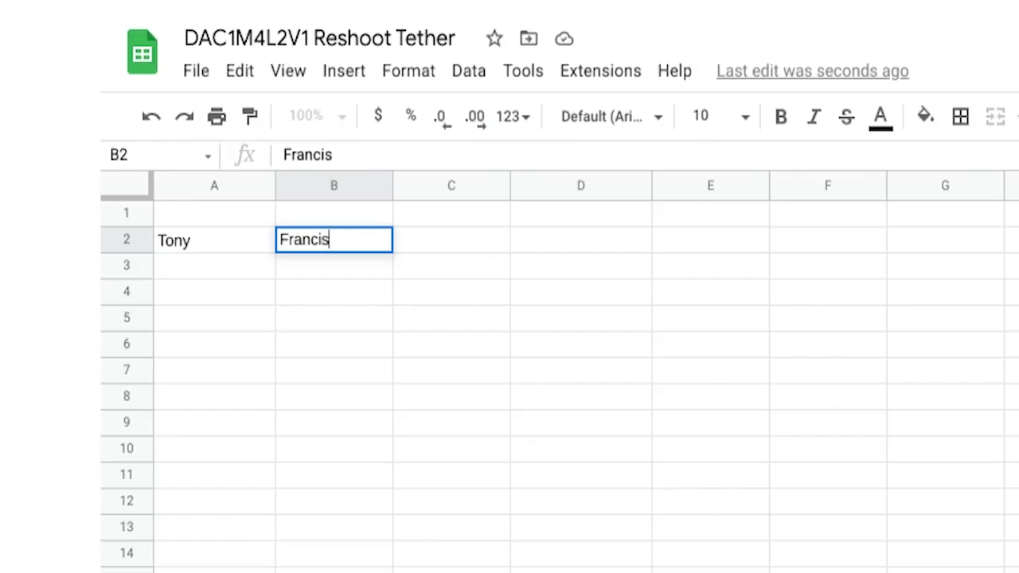
# Step: Adjust the width of column B and narrow column A to fit the name
pyautogui.click(322, 181)
pyautogui.moveTo(392, 180)
pyautogui.mouseDown()
pyautogui.moveTo(446, 185)
pyautogui.moveTo(386, 190)
pyautogui.mouseUp()
pyautogui.moveTo(275, 184); pyautogui.dragTo(241, 191)
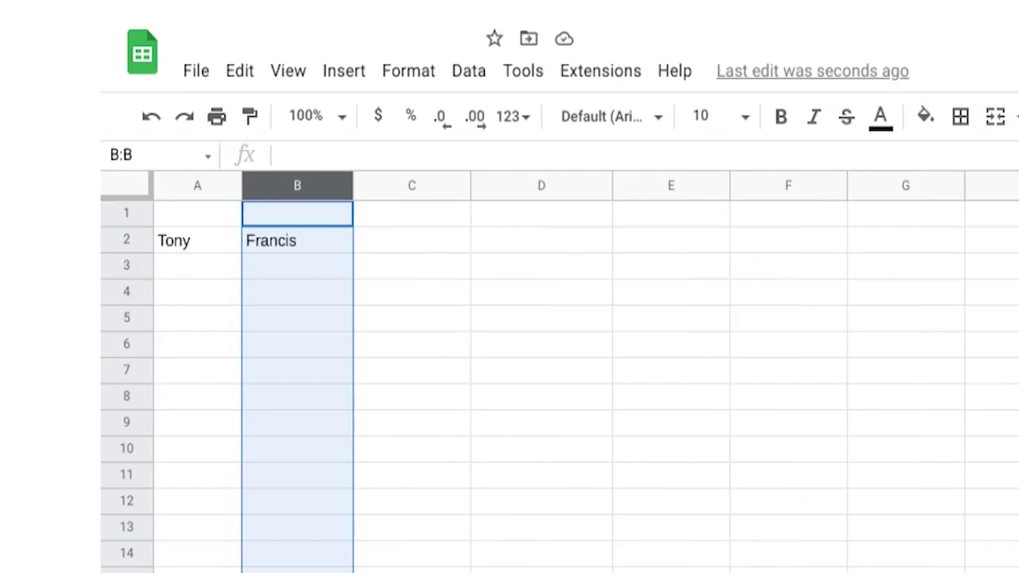
# Step: Apply Format > Wrapping > Wrap to columns A and B
pyautogui.click(209, 191)
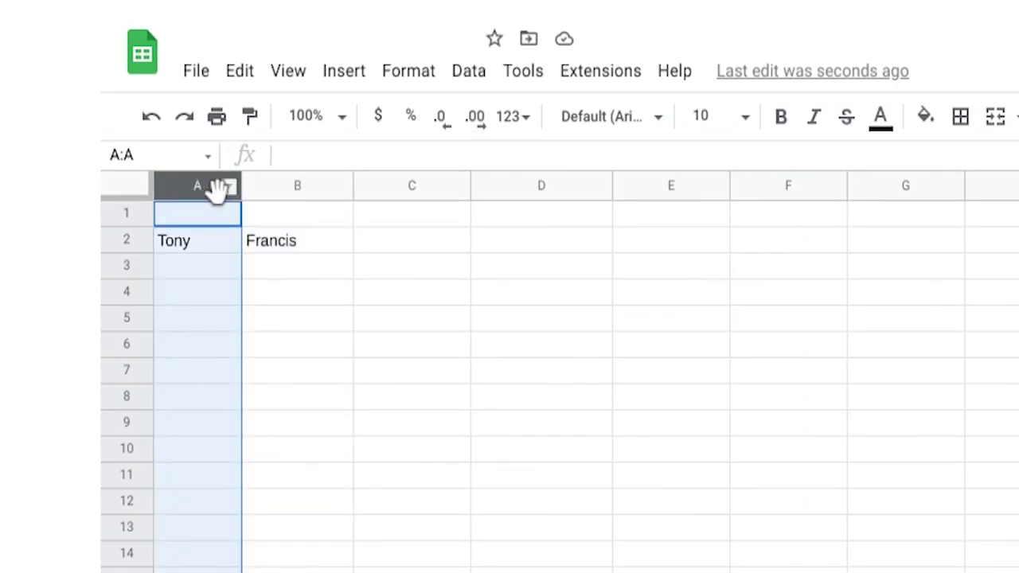
pyautogui.keyDown('shift'); pyautogui.click(305, 188); pyautogui.keyUp('shift')
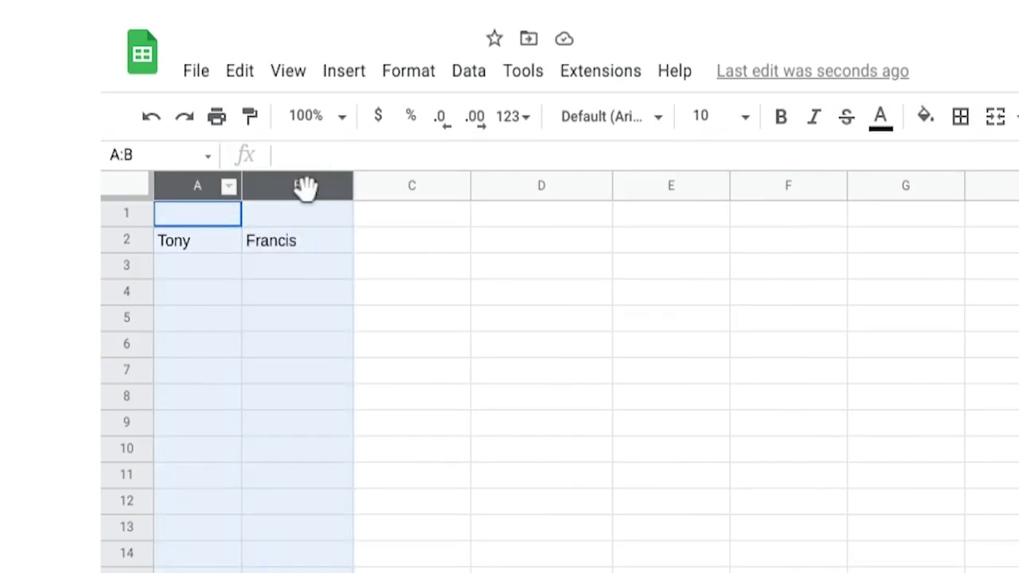
pyautogui.click(410, 73)
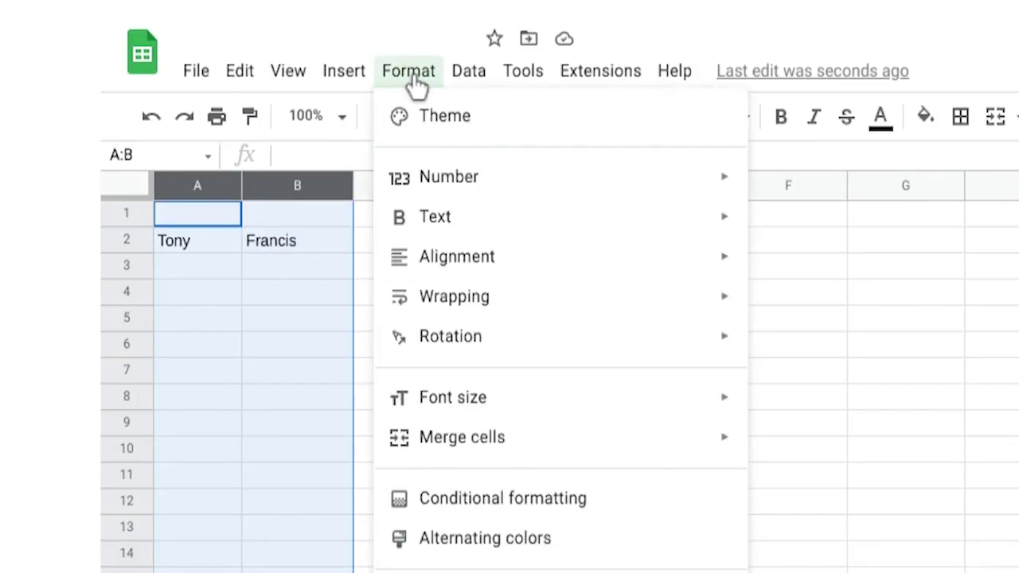
pyautogui.moveTo(525, 298)
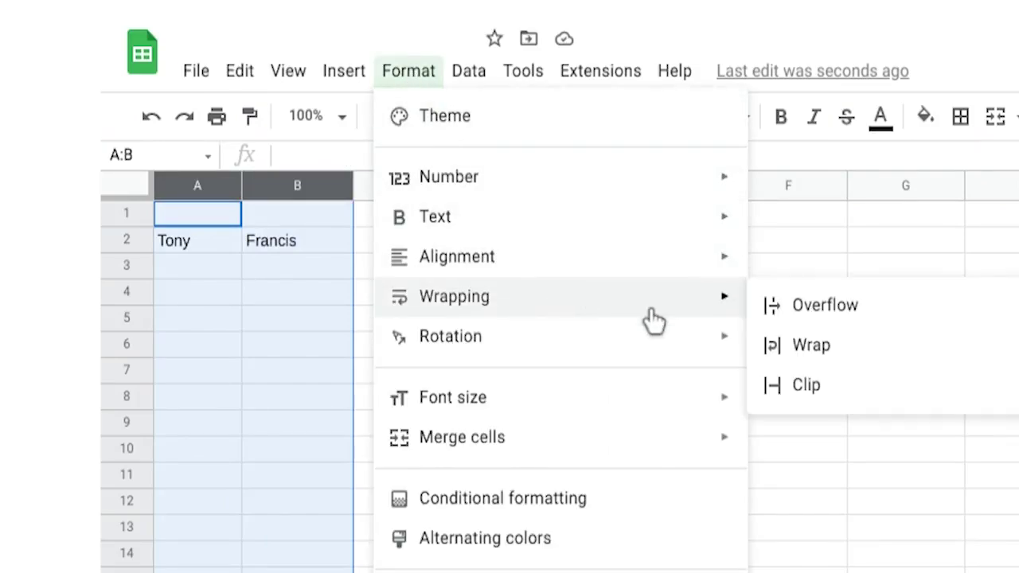
pyautogui.click(812, 347)
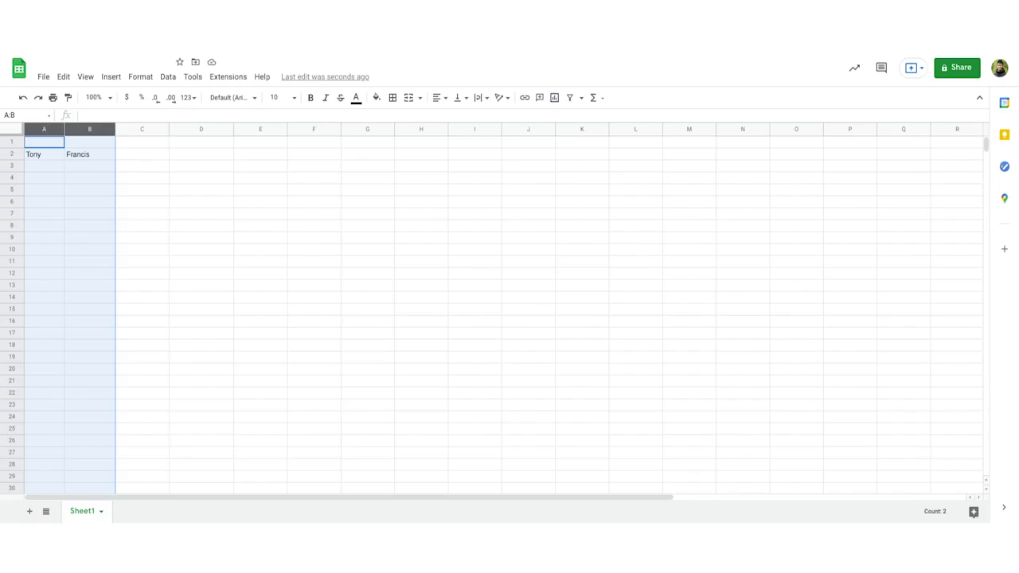
# Step: Enter the headers 'First Name' in A1 and 'Last Name' in B1, and make both bold
pyautogui.click(38, 142)
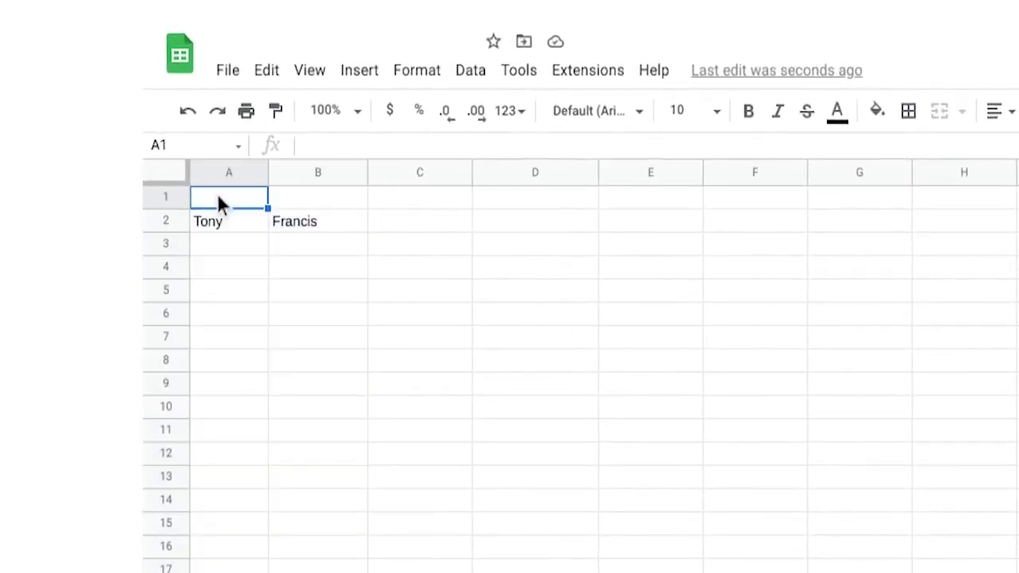
pyautogui.write('First Name')
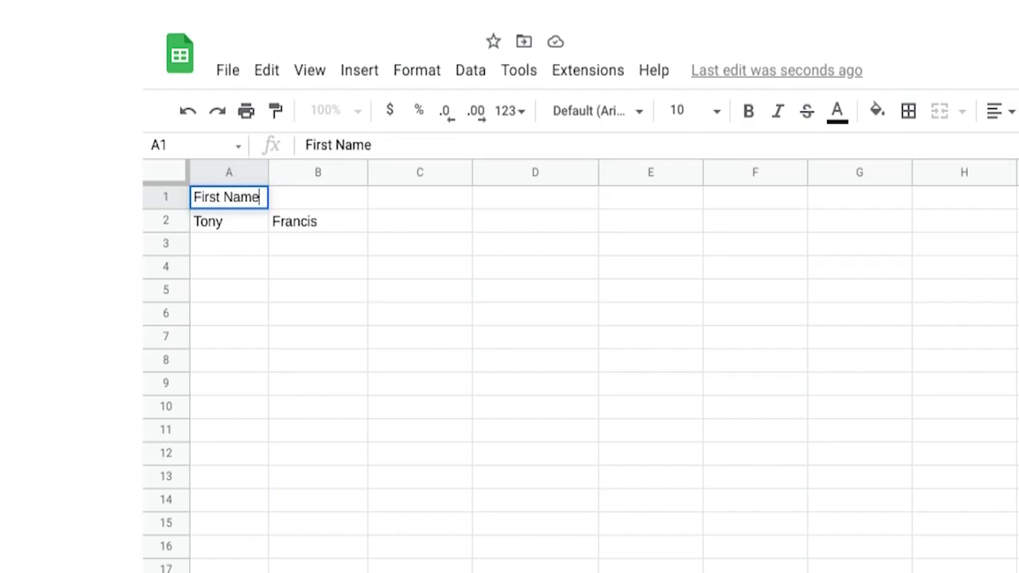
pyautogui.click(301, 198)
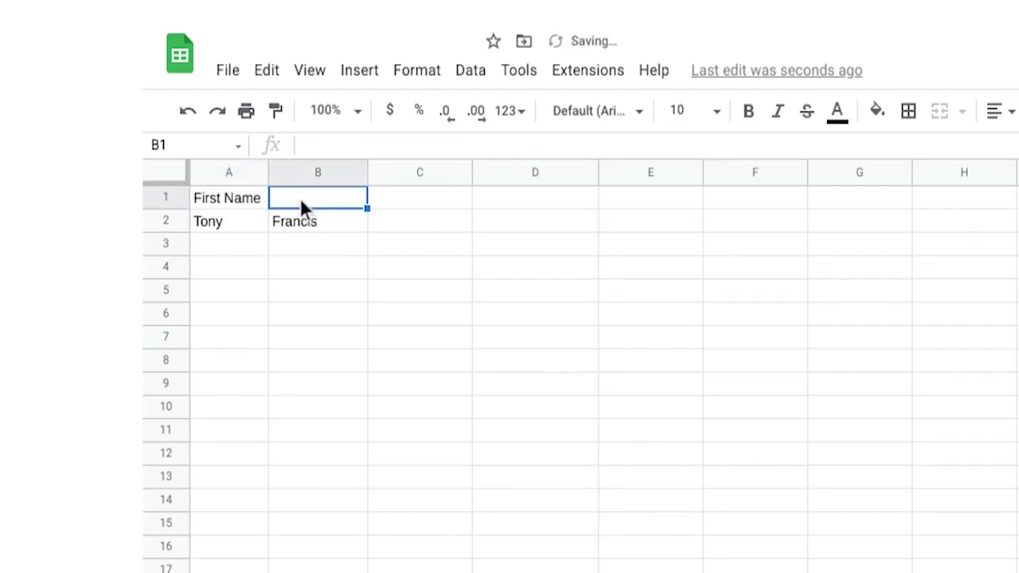
pyautogui.write('Last Name')
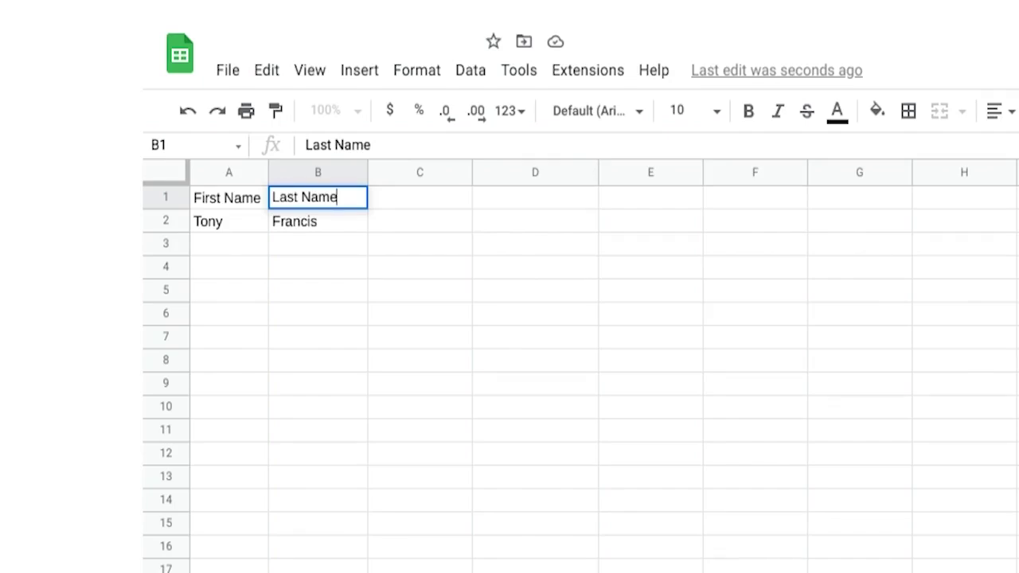
pyautogui.click(255, 199)
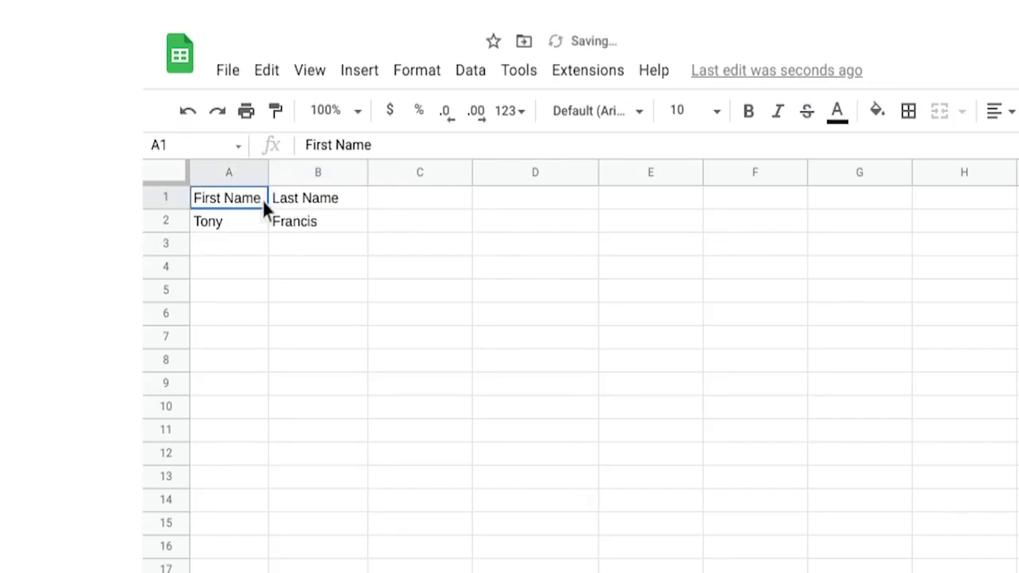
pyautogui.moveTo(260, 199); pyautogui.dragTo(295, 199)
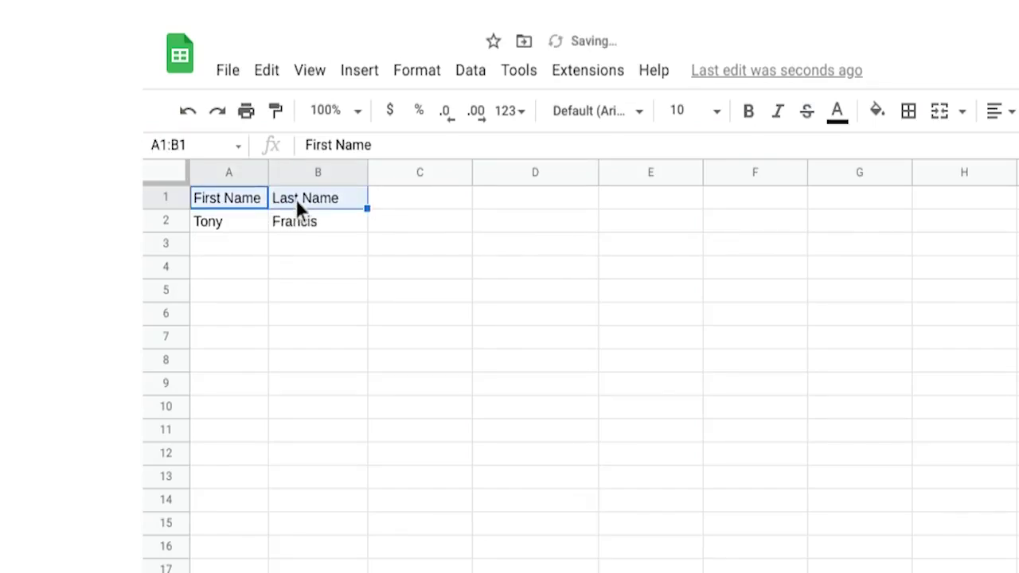
pyautogui.click(749, 121)
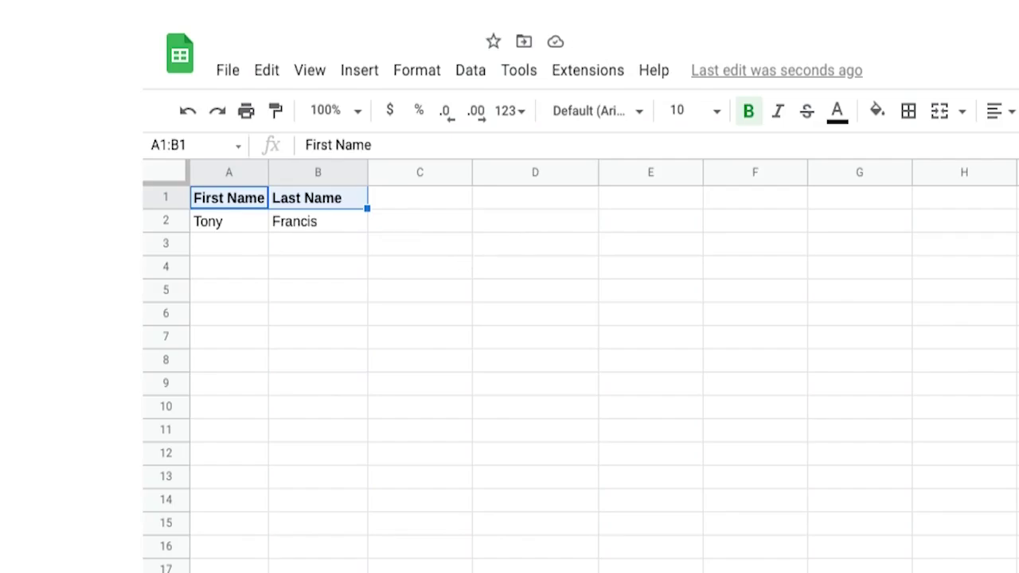
# Step: Enter the headers 'Siblings' in C1, 'Favorite Color' in D1 and 'Favorite Dessert' in E1
pyautogui.click(436, 197)
pyautogui.write('S')
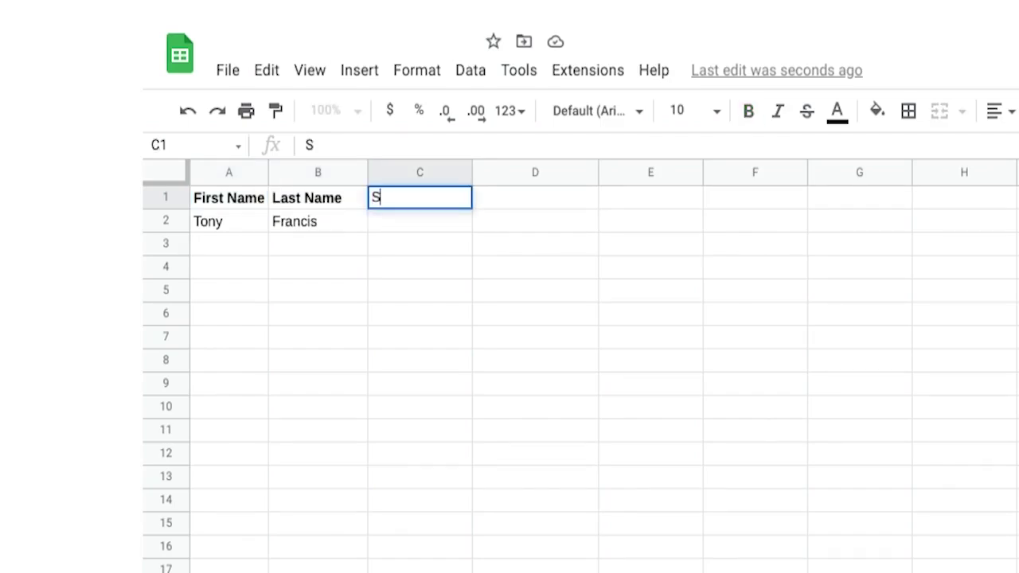
pyautogui.write('iblings')
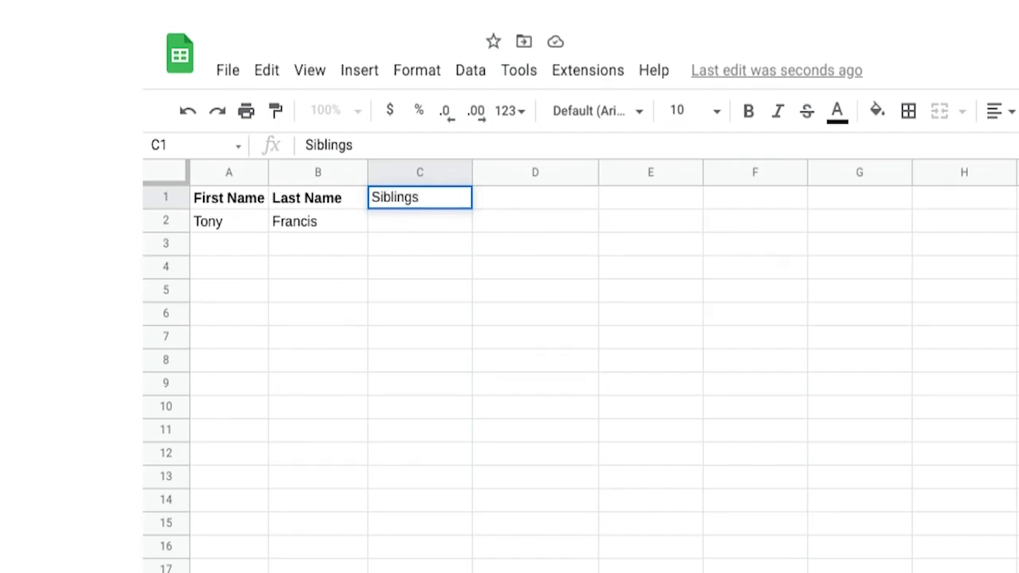
pyautogui.click(542, 202)
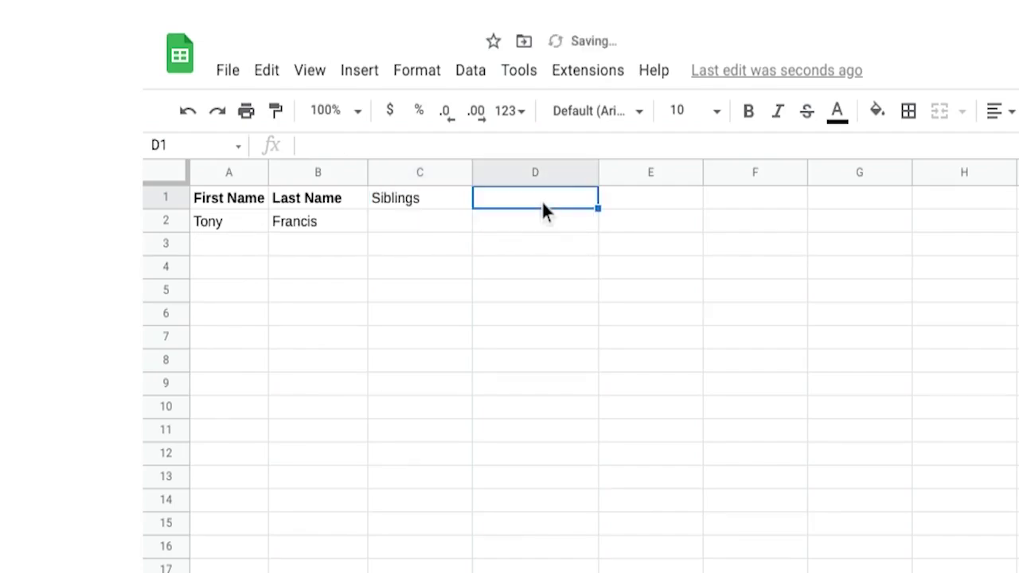
pyautogui.write('Favorite Color')
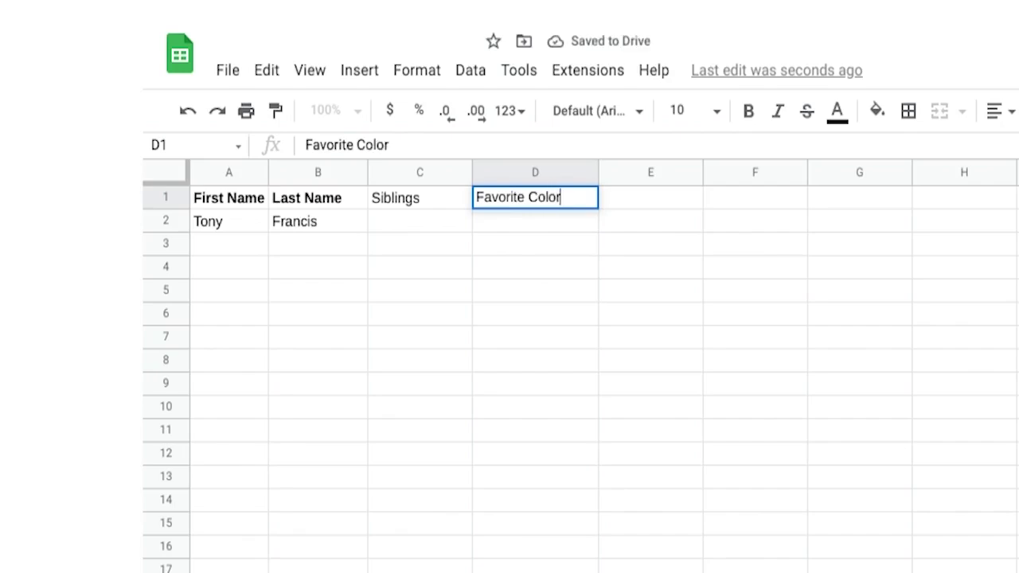
pyautogui.click(629, 194)
pyautogui.write('Fa')
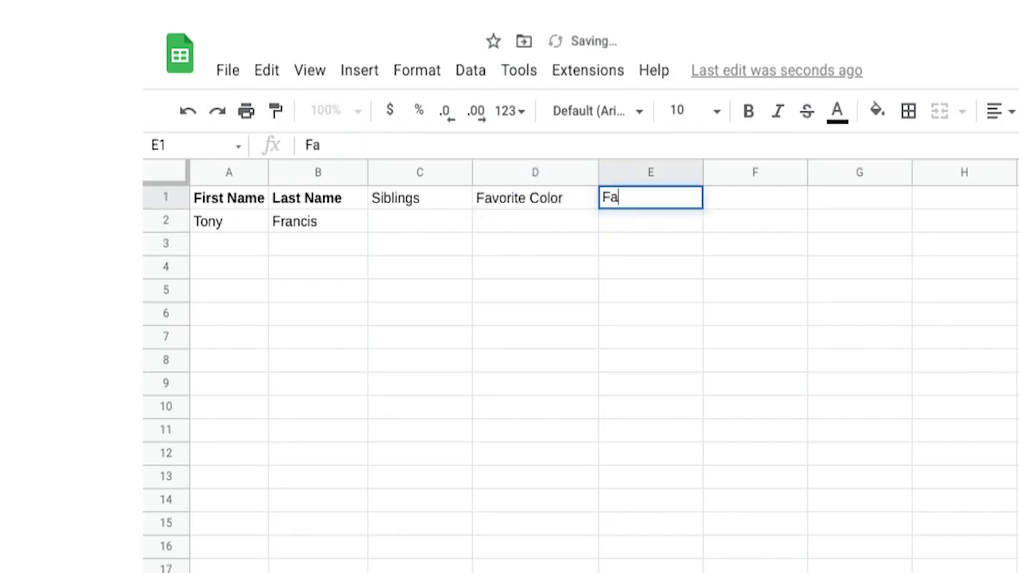
pyautogui.write('vorite Dessert')
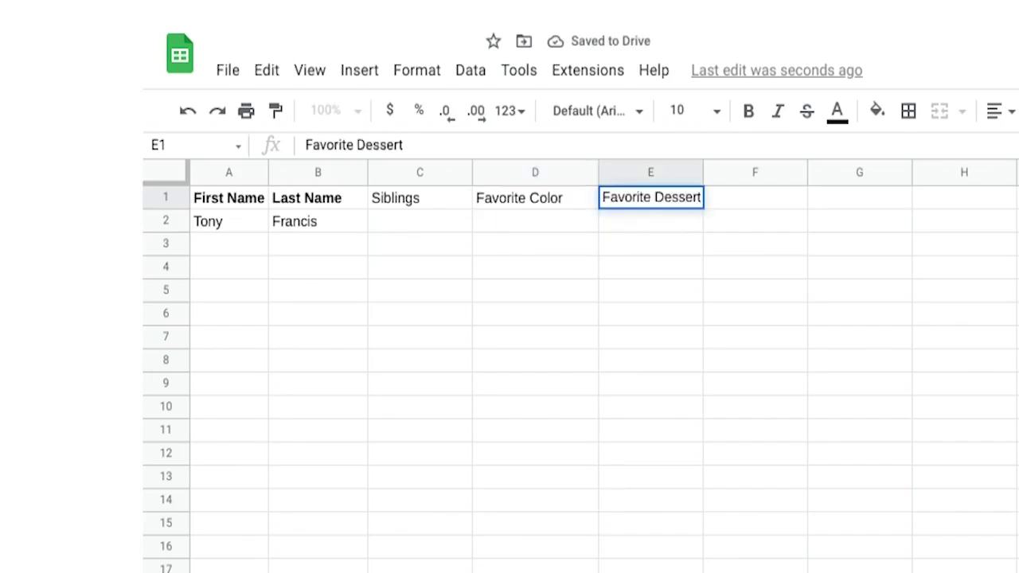
pyautogui.click(394, 199)
# Step: Bold headers C1:E1, then widen columns E and D to fit their headers
pyautogui.keyDown('shift'); pyautogui.click(624, 199); pyautogui.keyUp('shift')
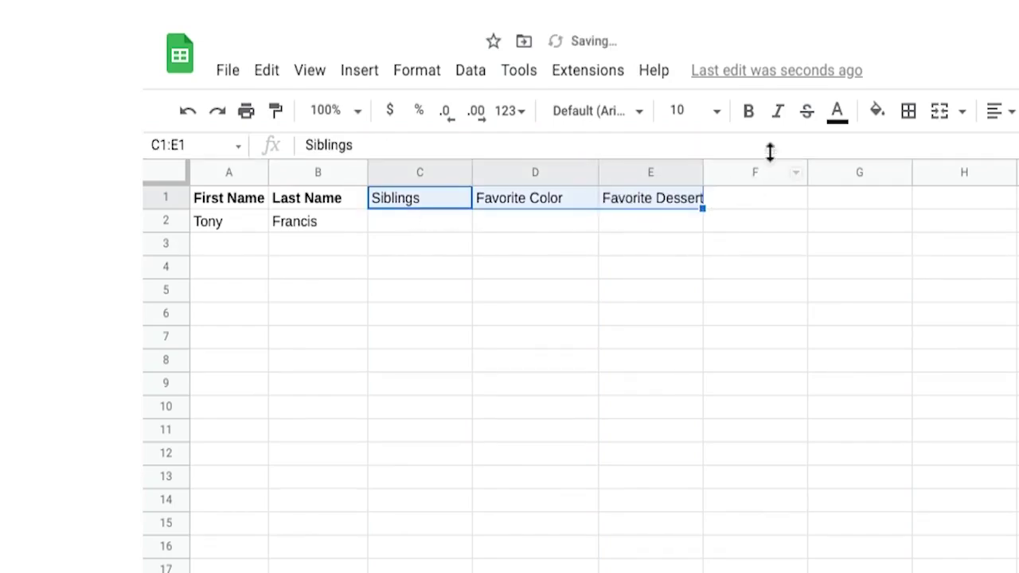
pyautogui.click(748, 113)
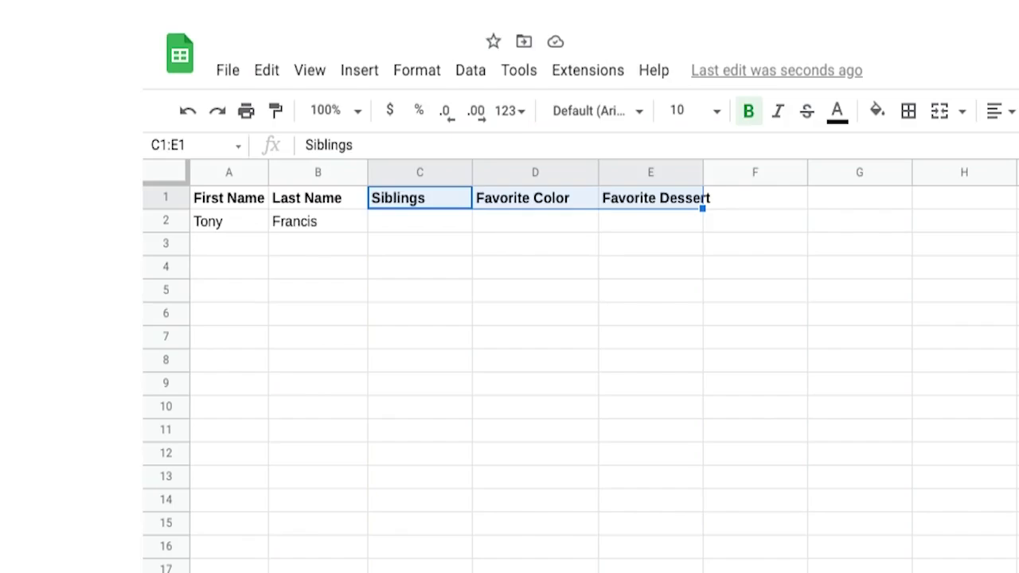
pyautogui.moveTo(702, 172); pyautogui.dragTo(744, 173)
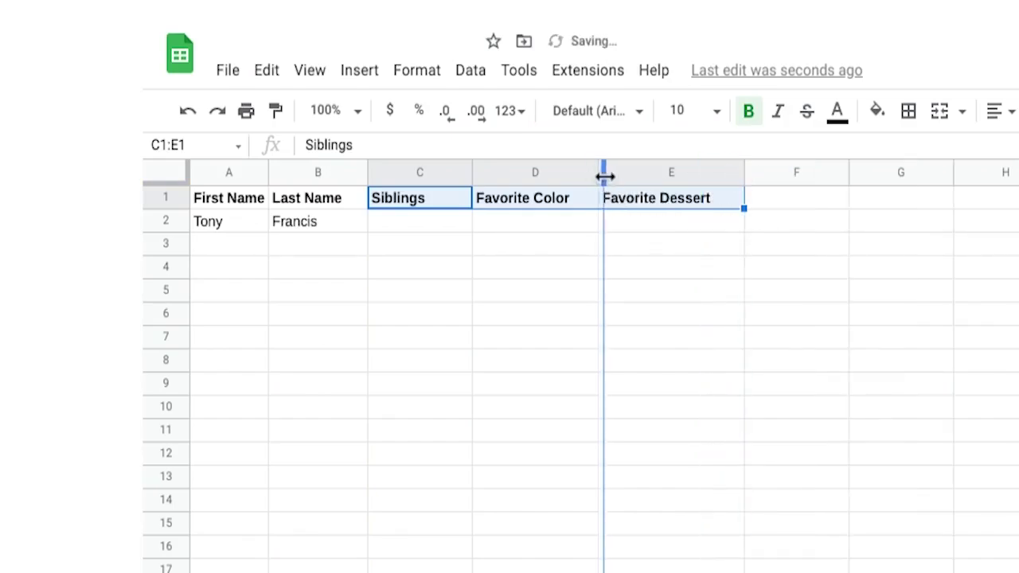
pyautogui.moveTo(599, 173); pyautogui.dragTo(613, 172)
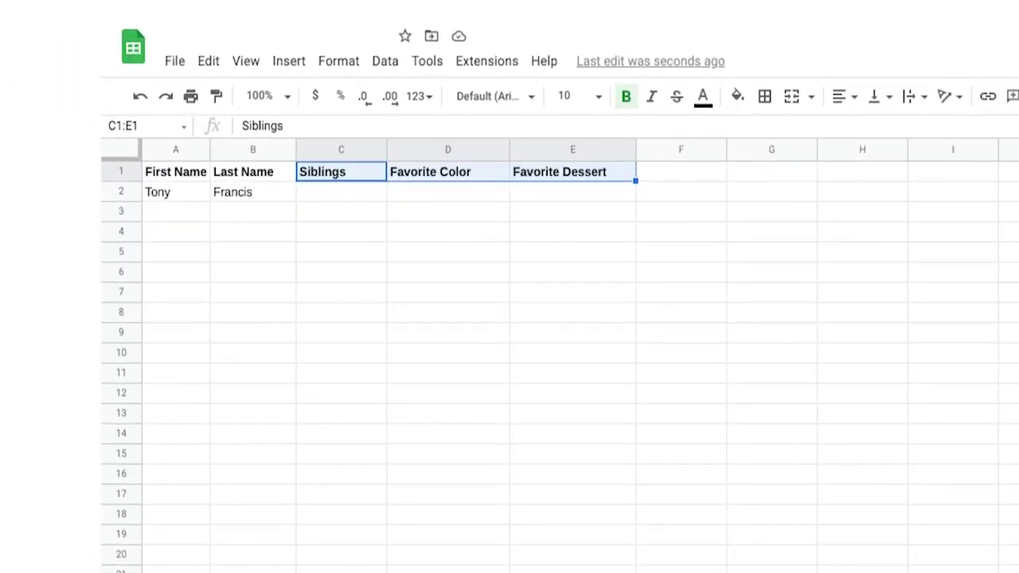
# Step: Fill row 2 with 1 sibling, favorite color blue and favorite dessert ice cream
pyautogui.click(377, 199)
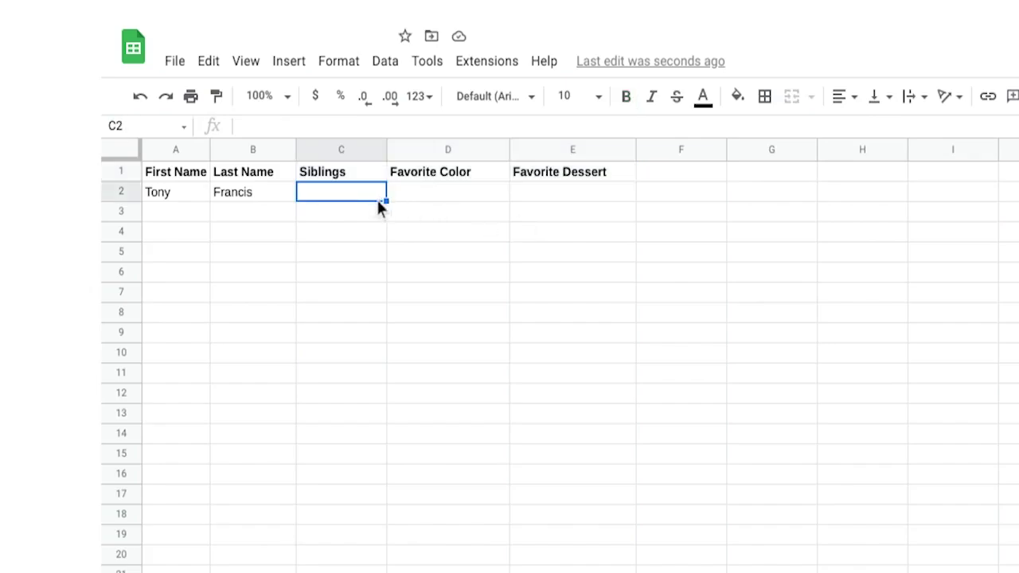
pyautogui.write('1')
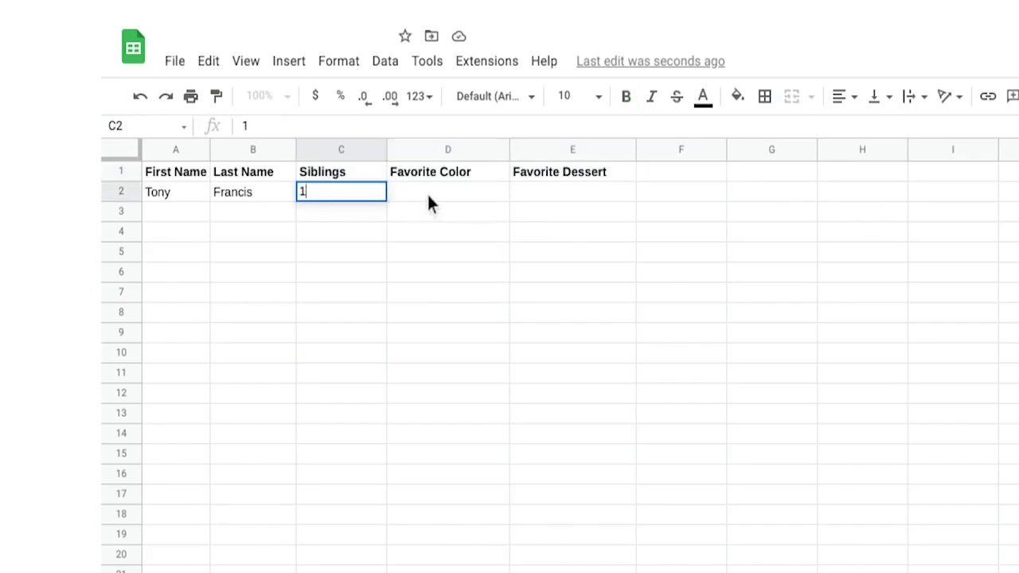
pyautogui.click(428, 196)
pyautogui.write('blue')
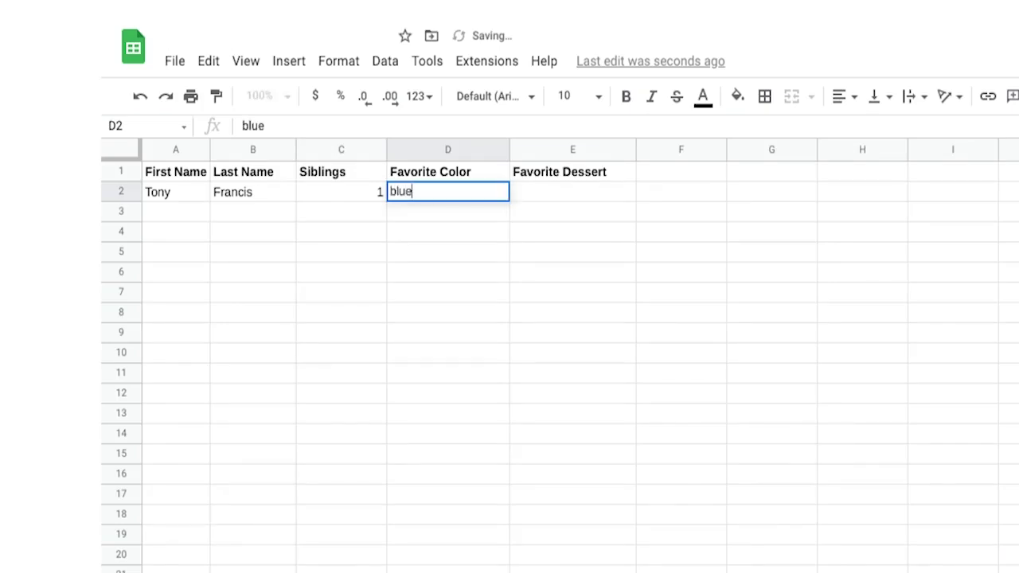
pyautogui.click(597, 193)
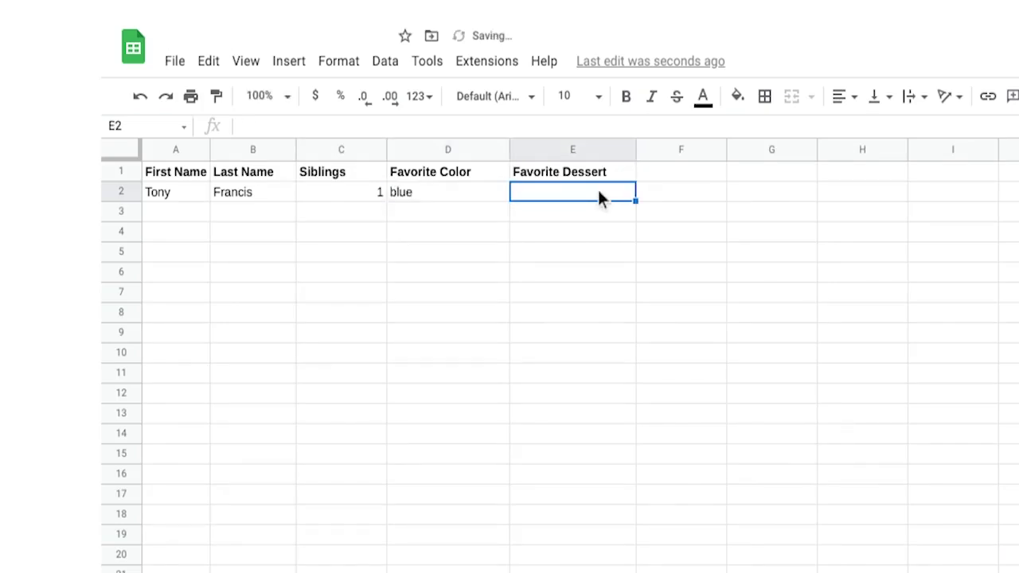
pyautogui.write('ice cream')
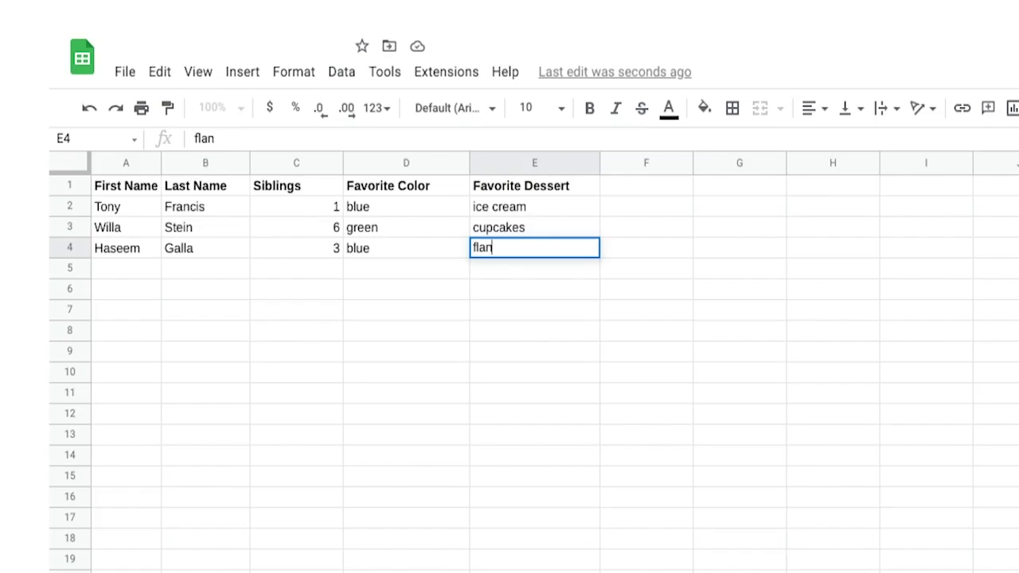
# Step: Select columns A through E and open Data > Sort range > Advanced range sorting options
pyautogui.click(115, 161)
pyautogui.keyDown('shift'); pyautogui.click(532, 164); pyautogui.keyUp('shift')
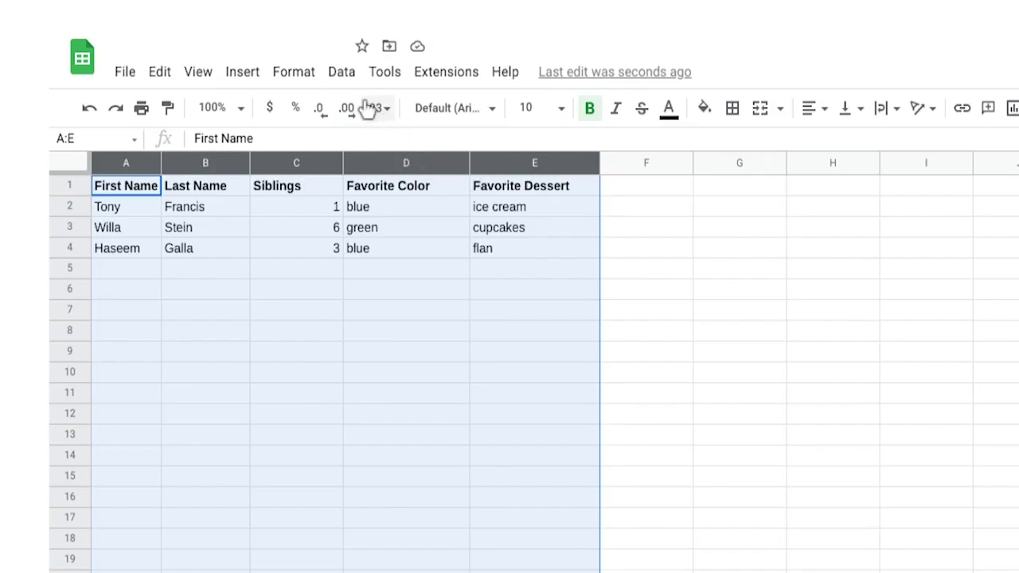
pyautogui.click(340, 73)
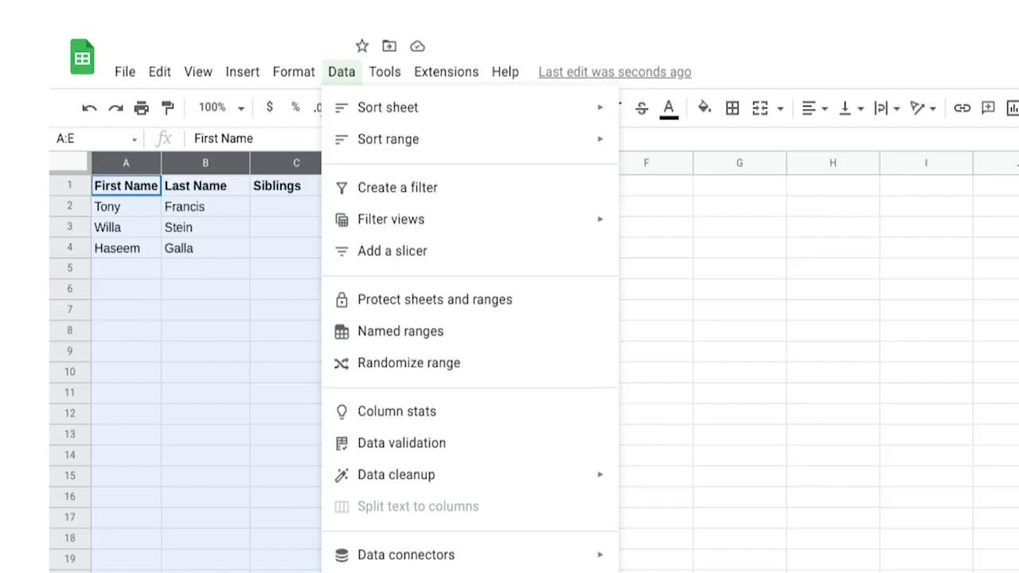
pyautogui.moveTo(387, 154)
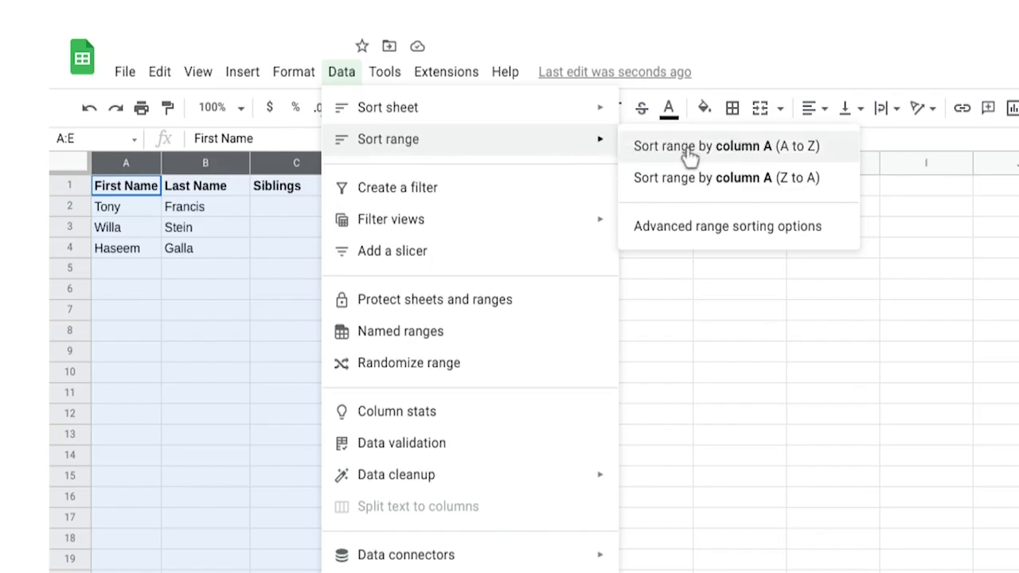
pyautogui.click(695, 234)
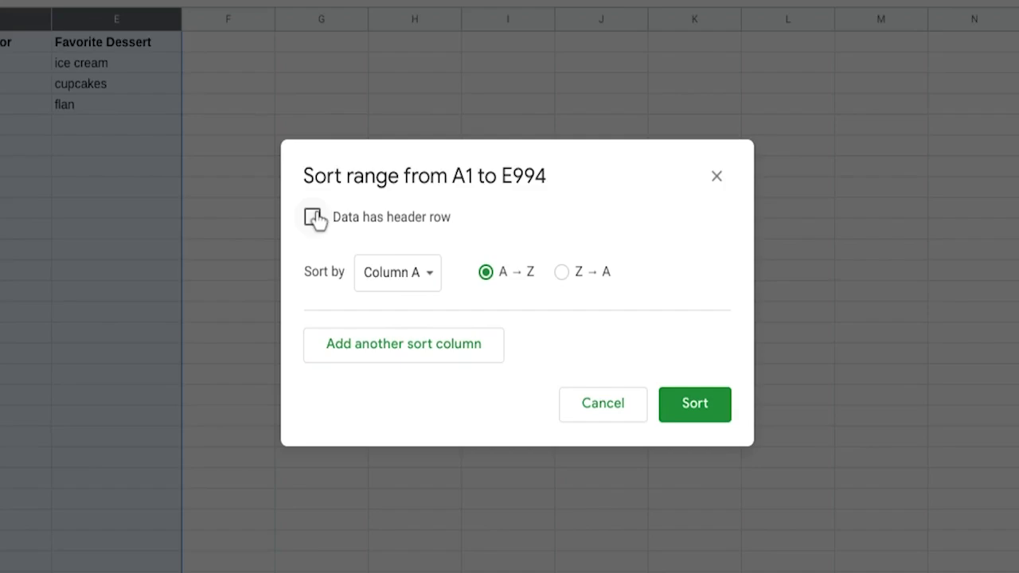
# Step: Mark the data as having a header row and sort by Siblings, A → Z
pyautogui.click(313, 218)
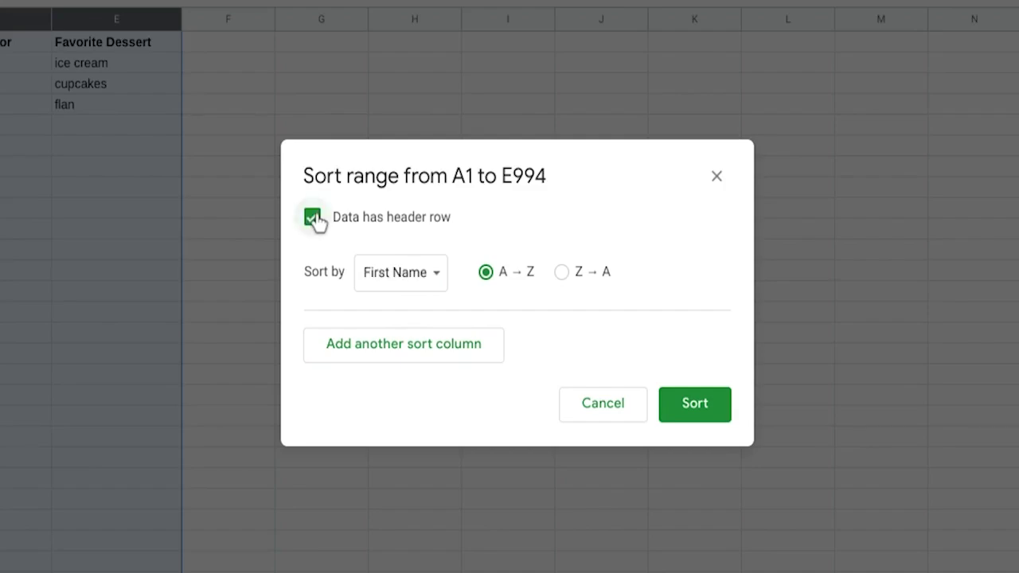
pyautogui.click(430, 278)
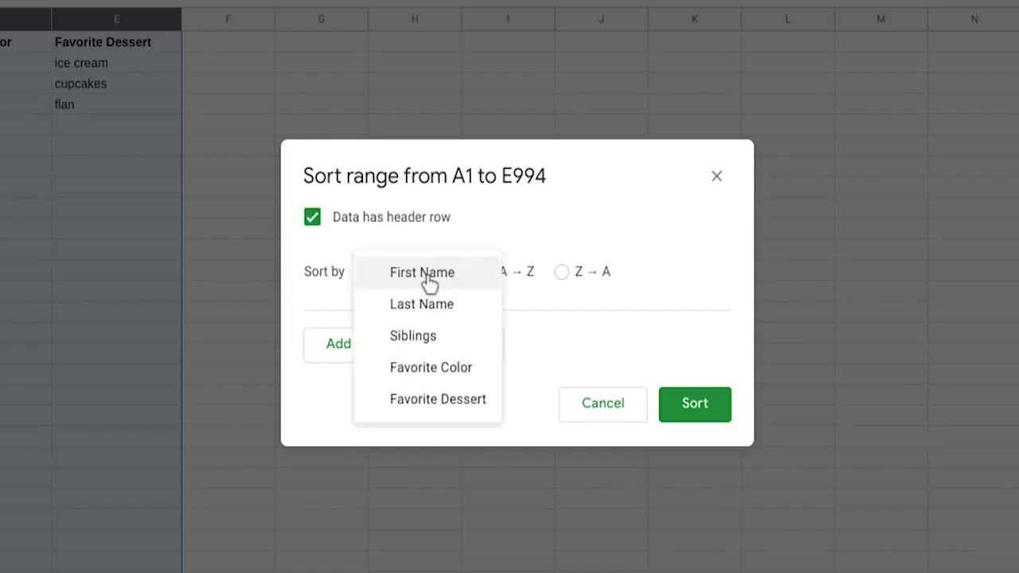
pyautogui.click(425, 337)
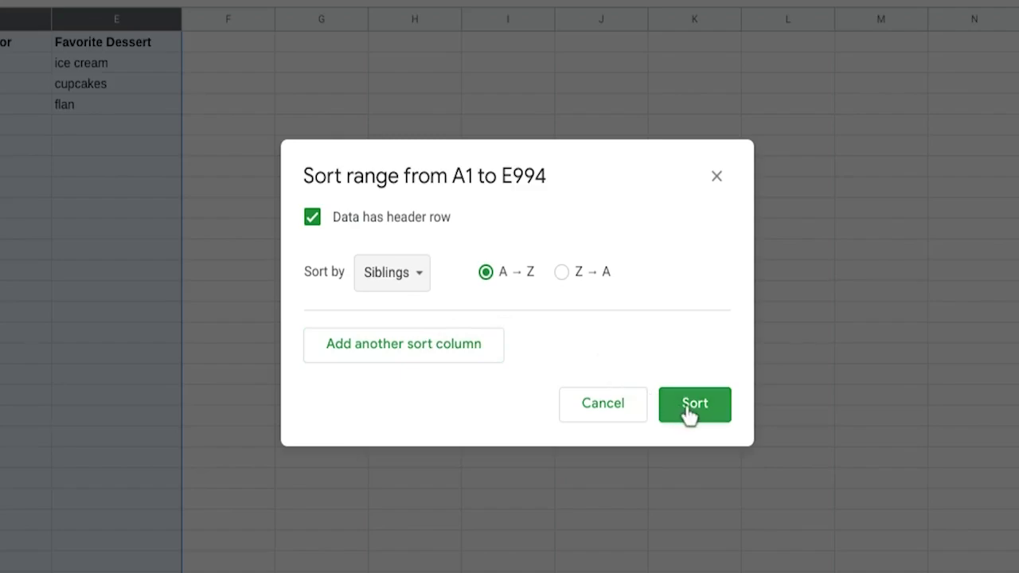